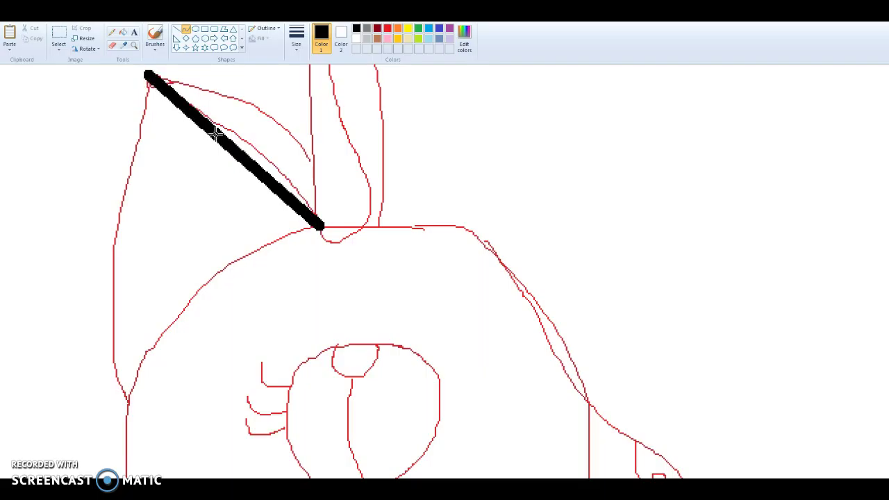
- Trace the first ear in thick black curves: its two outer edges from the tip and the inner line toward the head
click(242, 134)
drag(122, 396, 144, 73)
drag(138, 233, 111, 238)
click(73, 117)
drag(149, 81, 236, 288)
drag(200, 204, 219, 204)
click(290, 299)
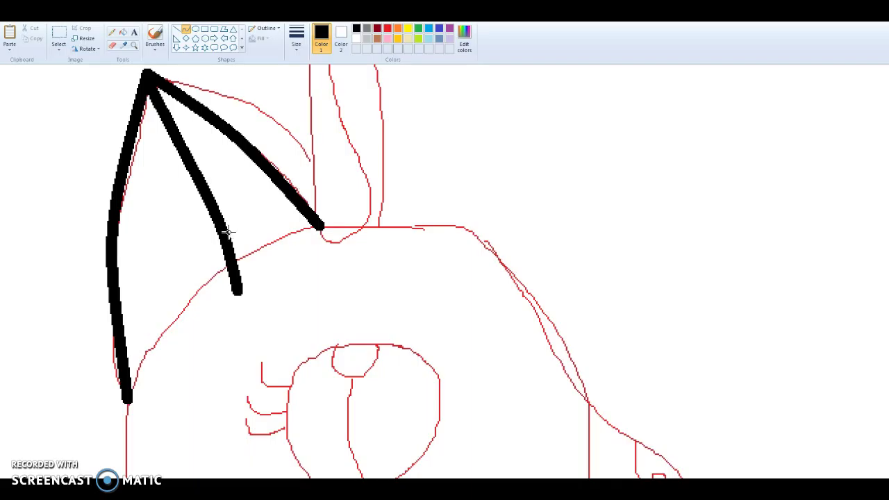
- Trace a jagged line of fur spikes along the first ear's base, joining its inner line to its outer edge
mouse_move(235, 290)
mouse_down()
mouse_move(200, 269)
mouse_move(212, 284)
mouse_move(194, 292)
mouse_move(198, 310)
mouse_up()
click(284, 288)
mouse_move(198, 309)
mouse_down()
mouse_move(196, 301)
mouse_move(153, 308)
mouse_move(166, 301)
mouse_move(169, 341)
mouse_move(142, 331)
mouse_move(148, 340)
mouse_move(127, 397)
mouse_move(139, 364)
mouse_up()
click(179, 232)
click(167, 302)
click(161, 256)
click(148, 338)
click(154, 250)
click(135, 361)
click(136, 247)
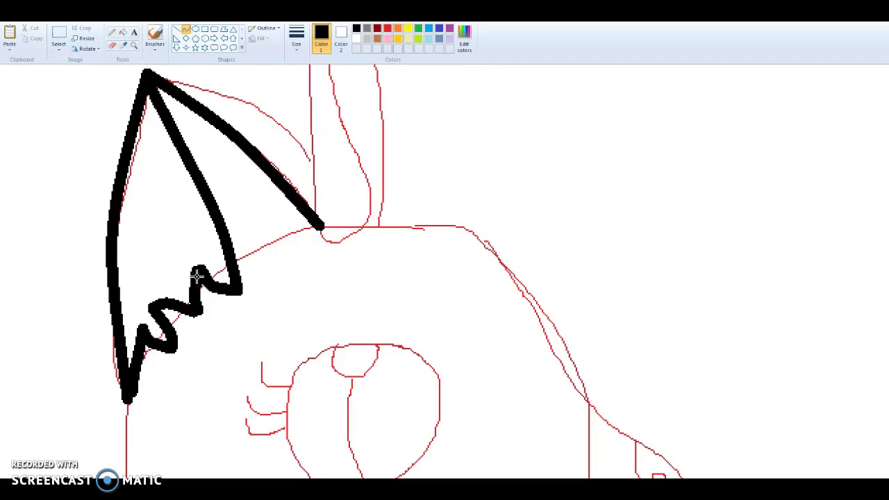
- Trace the upper back of the cheek with curves, forming two pointed fur tufts below the ear
scroll(213, 379, down, 3)
mouse_move(128, 191)
mouse_down()
mouse_move(87, 254)
mouse_move(66, 264)
mouse_up()
drag(102, 227, 113, 232)
click(113, 231)
mouse_move(65, 265)
mouse_down()
mouse_move(165, 249)
mouse_move(126, 273)
mouse_up()
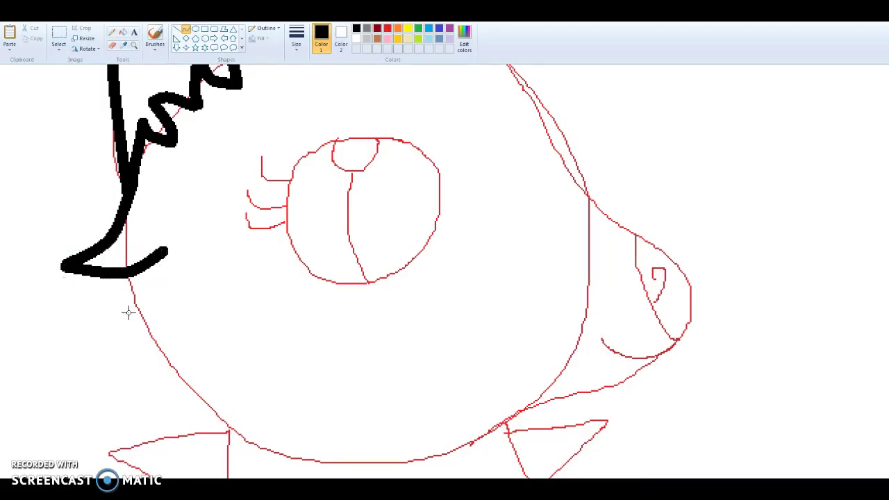
scroll(127, 312, down, 2)
drag(130, 172, 144, 265)
drag(135, 221, 111, 220)
- Continue the back cheek outline down to the collar and add a short curved fur stroke above that corner
mouse_move(145, 264)
mouse_down()
mouse_move(167, 213)
mouse_move(155, 227)
mouse_move(166, 257)
mouse_move(206, 316)
mouse_move(236, 335)
mouse_up()
drag(200, 292, 183, 312)
click(257, 289)
drag(232, 329, 226, 257)
click(220, 274)
click(221, 275)
click(282, 284)
- Outline the collar band with black curves along its sagging upper edge, both ends and its lower edge
mouse_move(238, 332)
mouse_down()
mouse_move(381, 351)
mouse_move(505, 325)
mouse_up()
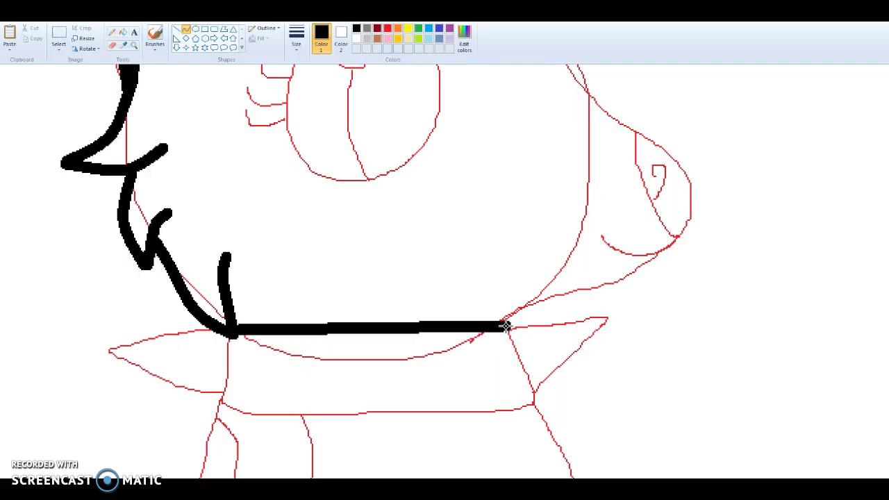
drag(378, 327, 367, 351)
click(367, 351)
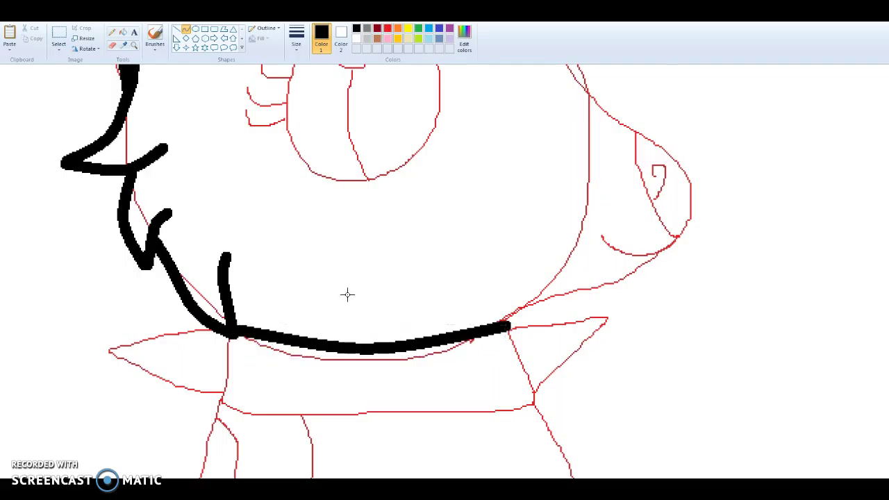
scroll(253, 300, down, 3)
drag(224, 301, 225, 234)
click(221, 263)
click(222, 264)
drag(507, 224, 533, 298)
drag(522, 267, 228, 300)
click(529, 272)
drag(341, 300, 345, 309)
click(369, 340)
- Draw a pointed triangular spike at each end of the collar with straight lines
click(176, 29)
drag(220, 290, 103, 248)
drag(227, 232, 102, 247)
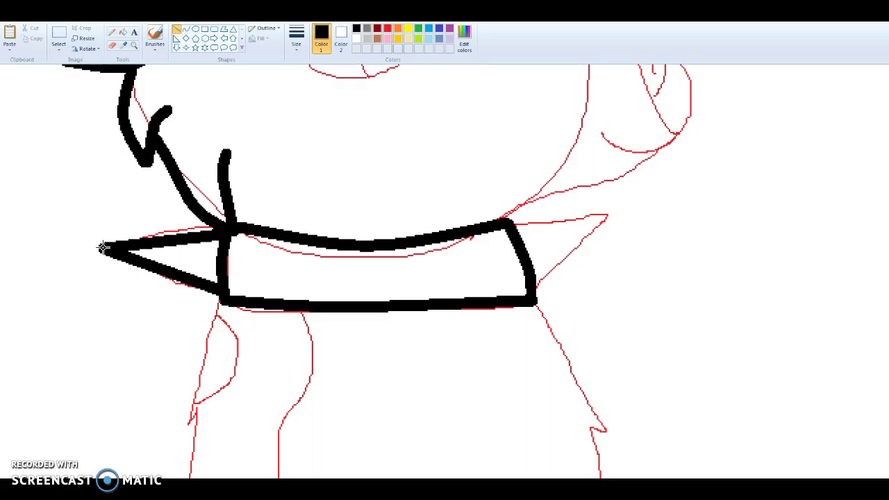
drag(539, 294, 622, 234)
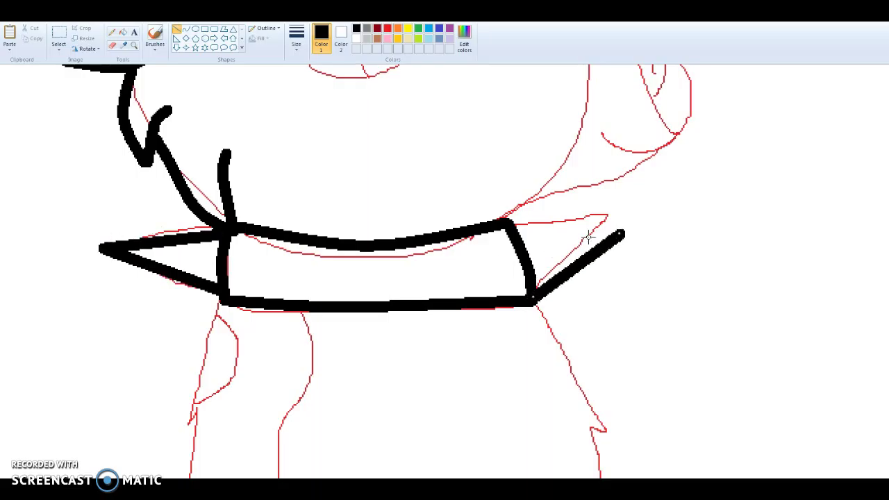
drag(509, 224, 626, 231)
- Decorate the collar with a central diamond and two outward-pointing triangles whose inner ends are closed with curves
mouse_move(294, 287)
mouse_down()
mouse_move(235, 265)
mouse_move(293, 245)
mouse_move(300, 251)
mouse_up()
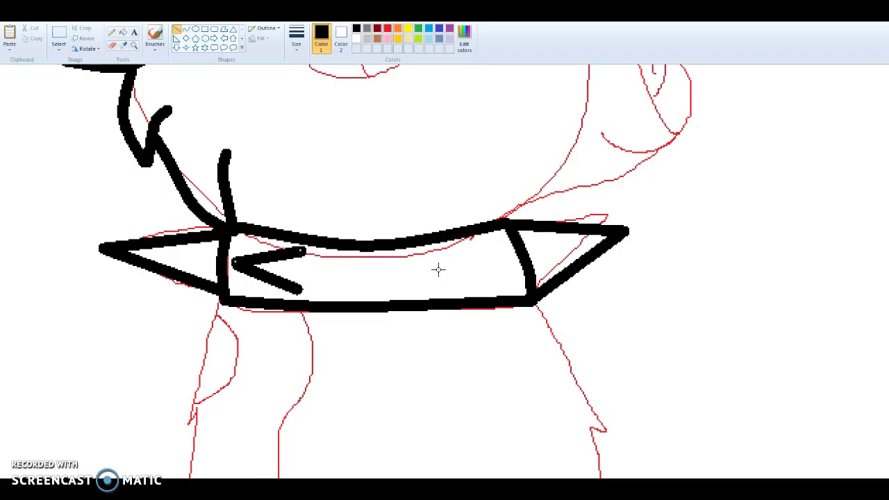
drag(501, 264, 462, 287)
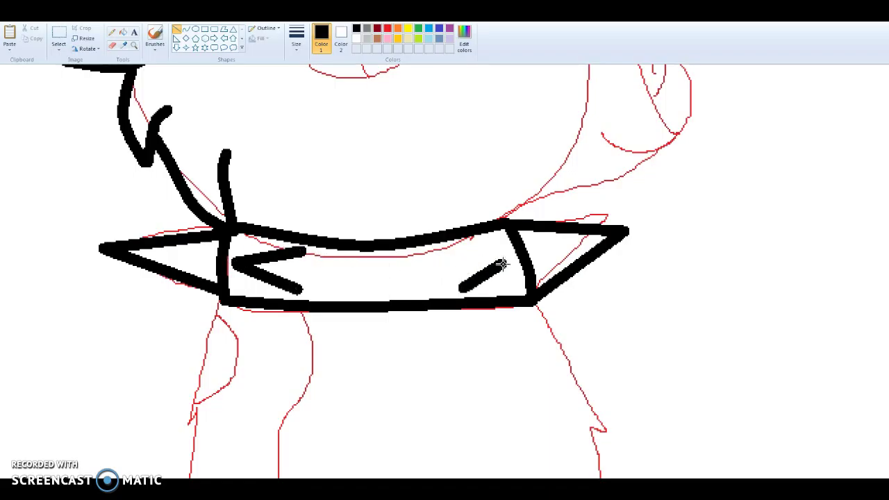
drag(502, 264, 445, 253)
mouse_move(375, 247)
mouse_down()
mouse_move(353, 273)
mouse_move(386, 264)
mouse_move(396, 273)
mouse_move(369, 295)
mouse_move(375, 300)
mouse_move(396, 272)
mouse_up()
click(185, 29)
mouse_move(299, 287)
mouse_down()
mouse_move(302, 251)
mouse_move(311, 269)
mouse_up()
mouse_move(462, 289)
mouse_down()
mouse_move(448, 260)
mouse_move(447, 275)
mouse_up()
click(445, 273)
- Add four small circles to the collar, one beside each side of the diamond and one at each outer triangle tip
click(195, 28)
drag(221, 254, 237, 268)
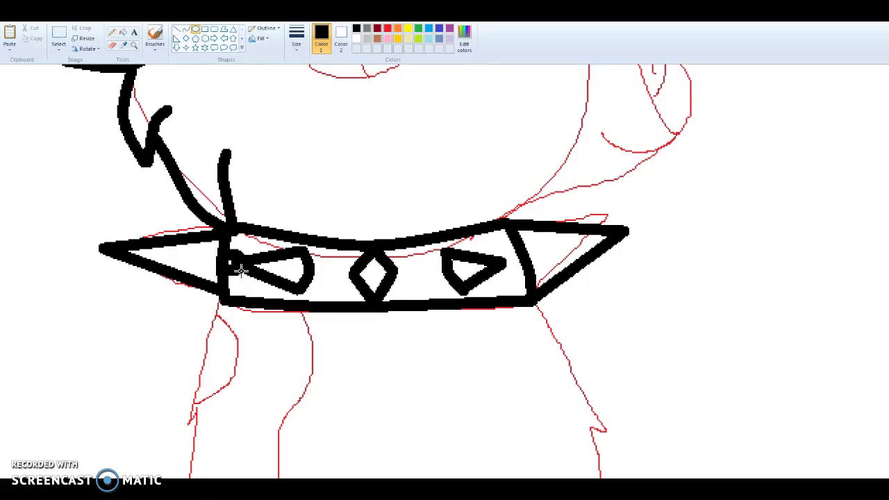
click(258, 239)
drag(318, 262, 340, 284)
click(344, 239)
drag(407, 254, 436, 283)
mouse_move(502, 248)
mouse_down()
mouse_move(524, 271)
mouse_move(511, 261)
mouse_up()
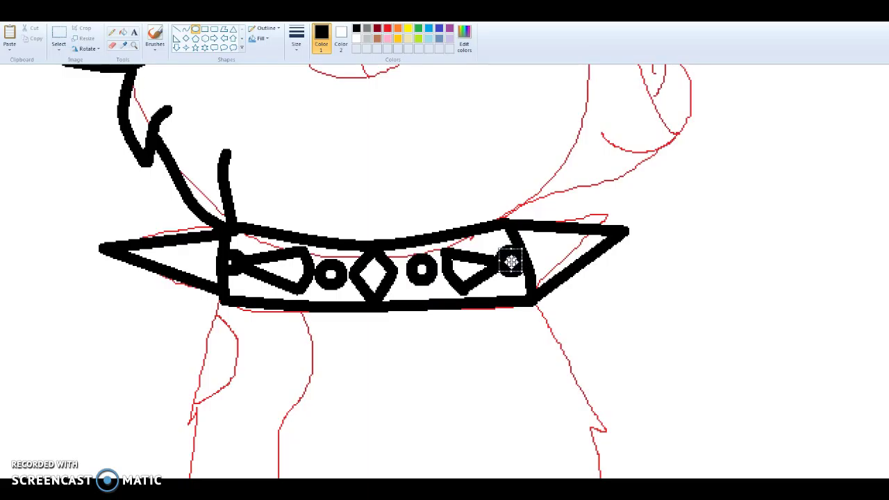
- Trace the chest outline below the collar's snout-side end down to the ground line, with two fur tufts
scroll(416, 341, down, 3)
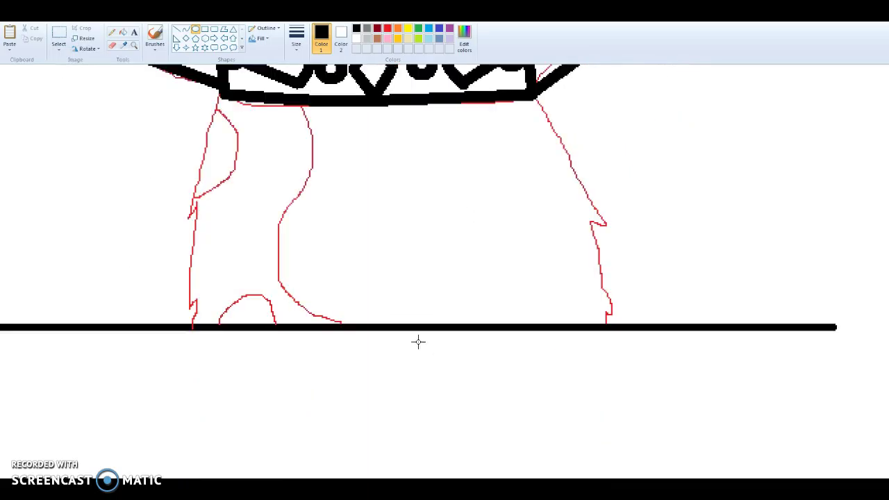
click(186, 29)
scroll(463, 258, up, 2)
drag(539, 205, 581, 297)
mouse_move(615, 321)
mouse_down()
mouse_move(567, 316)
mouse_move(589, 325)
mouse_move(627, 410)
mouse_move(606, 388)
mouse_up()
click(590, 328)
click(663, 389)
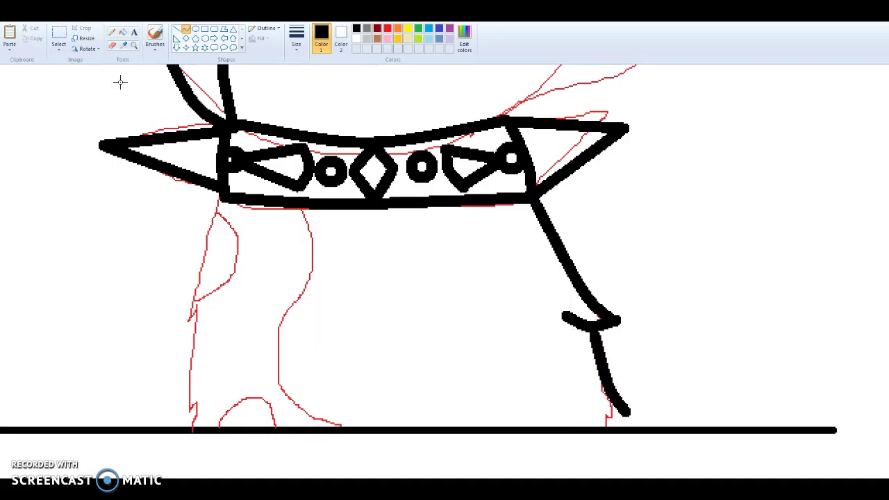
mouse_move(622, 412)
mouse_down()
mouse_move(583, 399)
mouse_move(605, 407)
mouse_move(608, 421)
mouse_up()
click(658, 394)
click(661, 397)
- Trace the back outline below the collar's opposite end down to the ground line, with matching fur tufts
drag(218, 207, 181, 322)
drag(194, 294, 203, 292)
click(251, 299)
drag(184, 327, 215, 313)
mouse_move(202, 321)
mouse_down()
mouse_move(187, 409)
mouse_move(209, 388)
mouse_move(191, 429)
mouse_up()
click(248, 328)
click(187, 378)
click(202, 398)
click(243, 414)
click(197, 418)
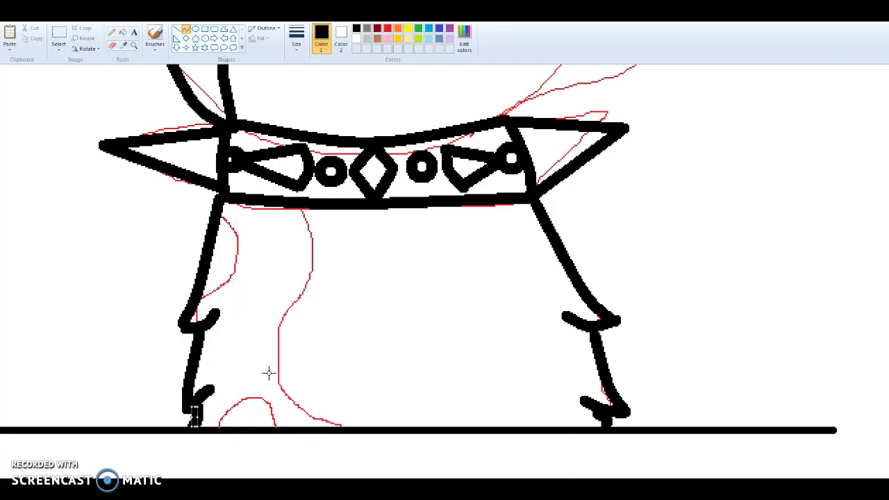
- Trace the leg's wavy inner line from the collar's lower edge down to the ground line
drag(299, 208, 286, 312)
drag(293, 259, 313, 268)
click(313, 267)
drag(288, 308, 279, 367)
mouse_move(287, 401)
mouse_down()
mouse_move(338, 424)
mouse_move(317, 412)
mouse_move(336, 404)
mouse_up()
- Trace the small arch at the foot on the ground line and the rounded patch on the back edge below the collar
mouse_move(219, 425)
mouse_down()
mouse_move(252, 399)
mouse_move(229, 402)
mouse_up()
click(252, 372)
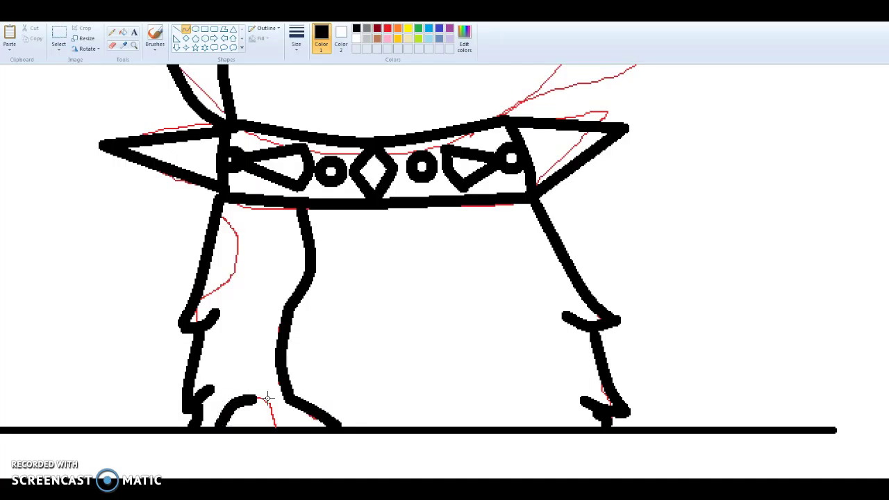
mouse_move(276, 424)
mouse_down()
mouse_move(252, 399)
mouse_move(270, 404)
mouse_up()
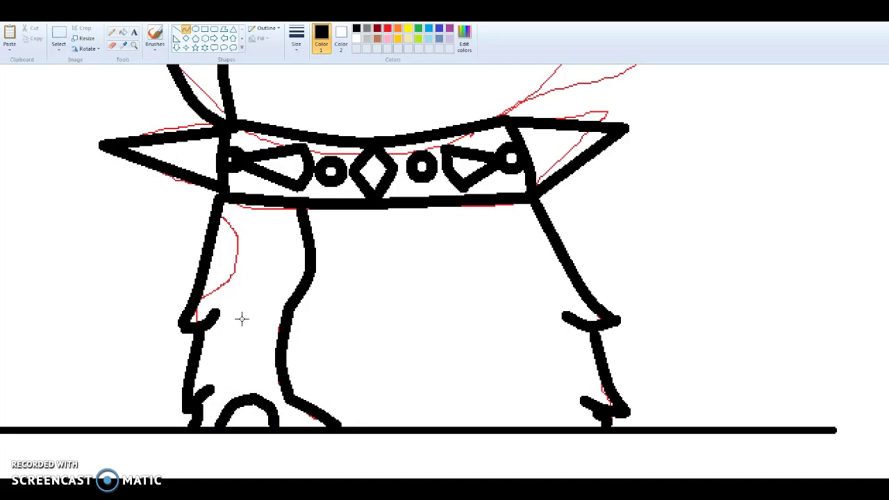
mouse_move(204, 298)
mouse_down()
mouse_move(236, 265)
mouse_move(232, 254)
mouse_move(229, 278)
mouse_move(220, 218)
mouse_move(245, 240)
mouse_up()
click(262, 265)
- Trace the second ear's curved base and its front edge upward with black curves
click(111, 45)
click(392, 32)
scroll(365, 317, up, 9)
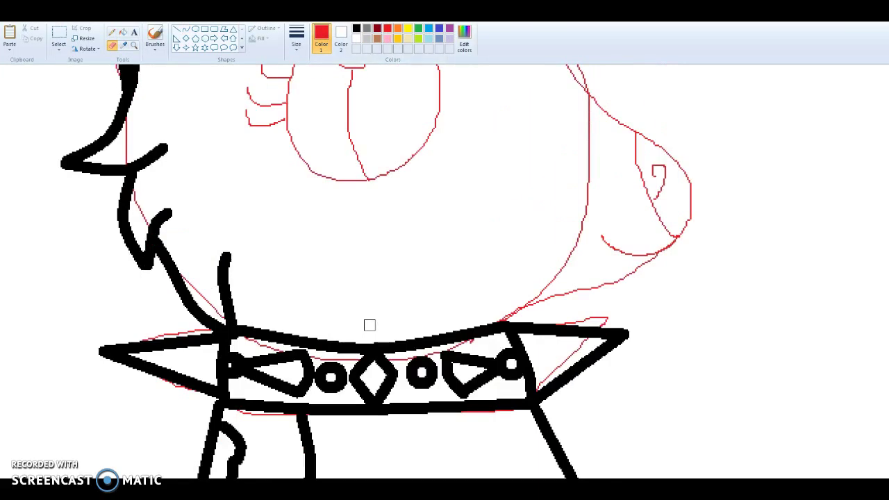
click(186, 31)
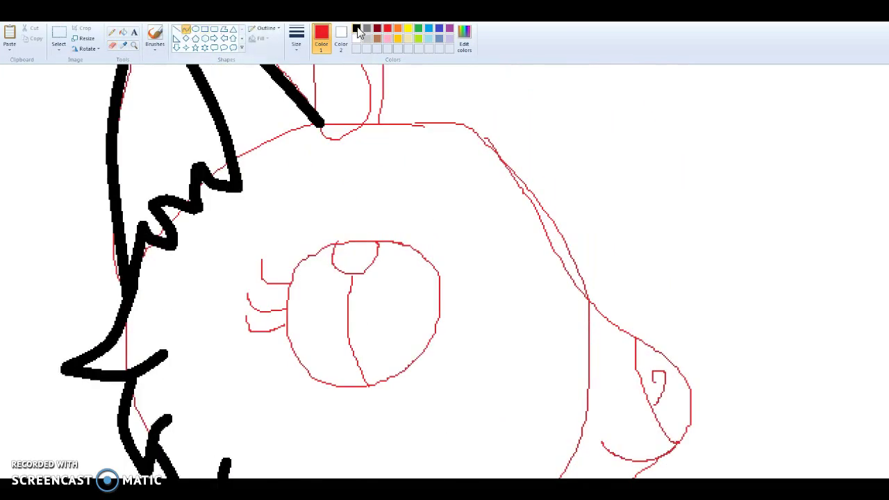
click(356, 28)
scroll(328, 276, up, 3)
mouse_move(321, 227)
mouse_down()
mouse_move(354, 227)
mouse_move(335, 240)
mouse_move(368, 193)
mouse_move(332, 68)
mouse_up()
click(332, 236)
click(352, 155)
click(354, 156)
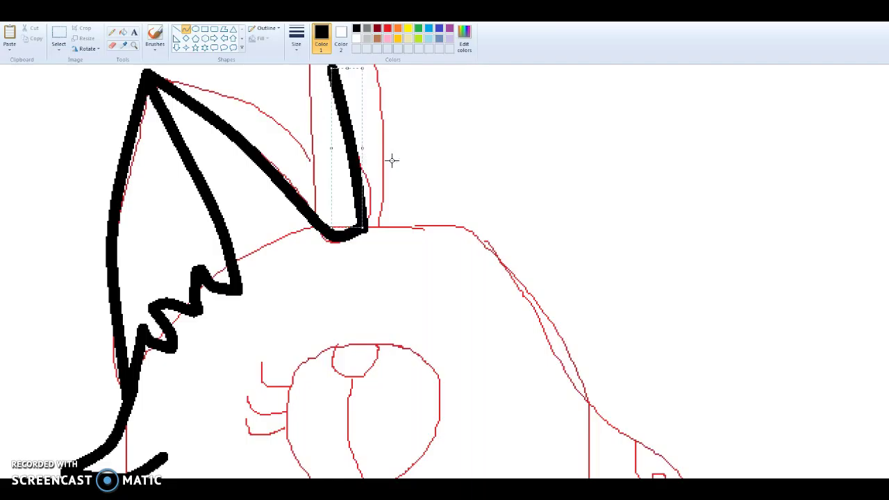
- Extend the second ear's front edge to the canvas's upper edge and draw its straight vertical back edge
scroll(332, 218, up, 2)
drag(333, 118, 313, 59)
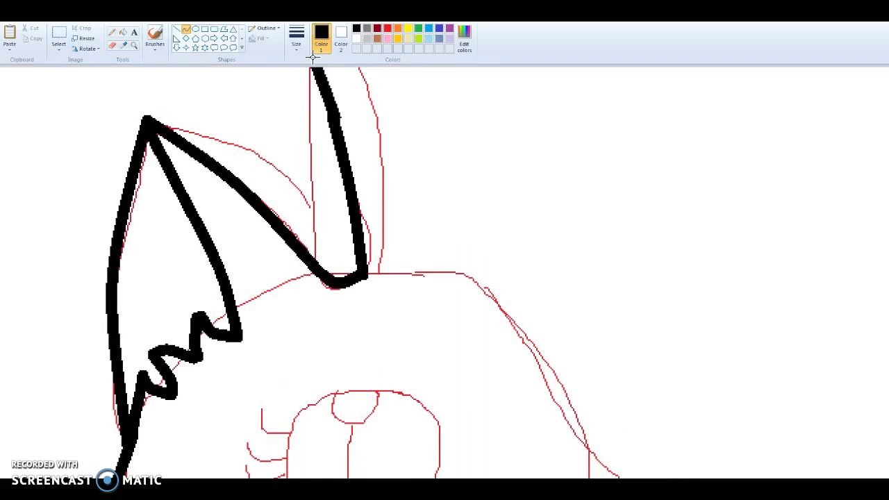
drag(313, 258, 311, 58)
click(310, 165)
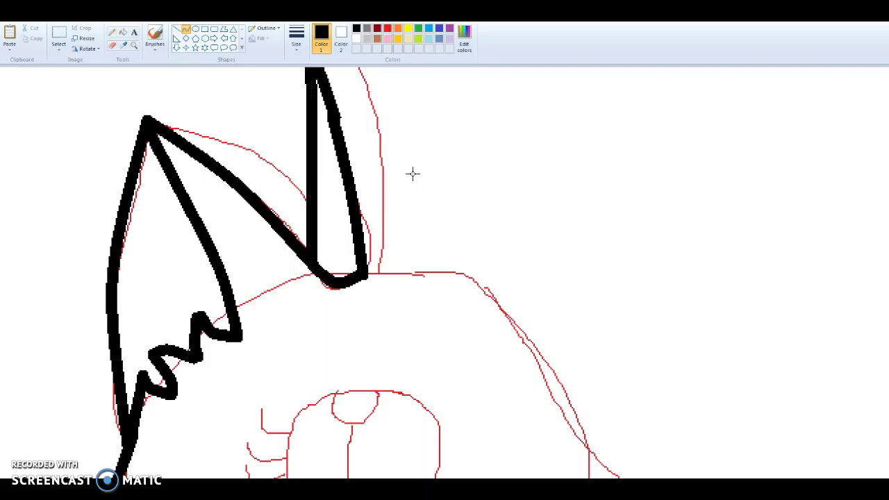
- Trace the arched line from the first ear's tip to the second ear's vertical edge
drag(307, 202, 147, 117)
drag(246, 169, 249, 168)
click(284, 102)
- Trace the top of the head forward from the second ear into two pointed hair tufts over the forehead
scroll(409, 346, down, 3)
mouse_move(368, 173)
mouse_down()
mouse_move(488, 150)
mouse_move(504, 132)
mouse_up()
drag(440, 152, 450, 170)
mouse_move(505, 134)
mouse_down()
mouse_move(486, 185)
mouse_move(454, 218)
mouse_move(524, 318)
mouse_move(521, 276)
mouse_up()
mouse_move(524, 319)
mouse_down()
mouse_move(507, 319)
mouse_move(436, 268)
mouse_move(479, 309)
mouse_up()
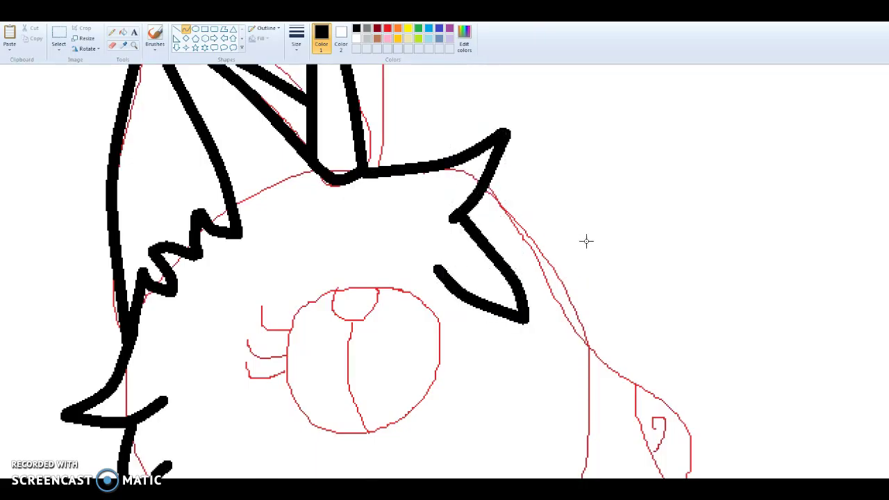
- Continue the hair fringe with a long pointed strand over the eye and a smaller spike beside it
drag(439, 270, 399, 345)
drag(416, 309, 425, 319)
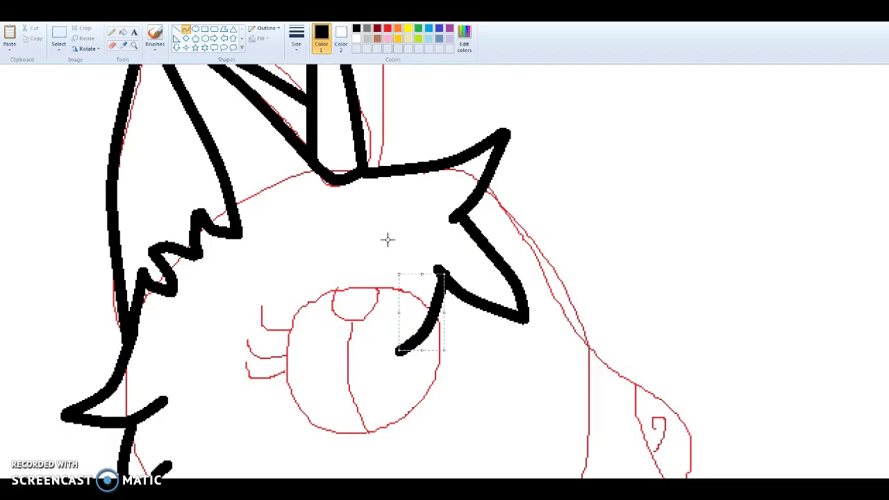
mouse_move(395, 346)
mouse_down()
mouse_move(389, 264)
mouse_move(380, 293)
mouse_up()
click(386, 219)
drag(389, 262, 361, 281)
click(370, 282)
mouse_move(368, 245)
mouse_down()
mouse_move(366, 268)
mouse_move(375, 243)
mouse_move(373, 257)
mouse_up()
click(374, 256)
click(416, 236)
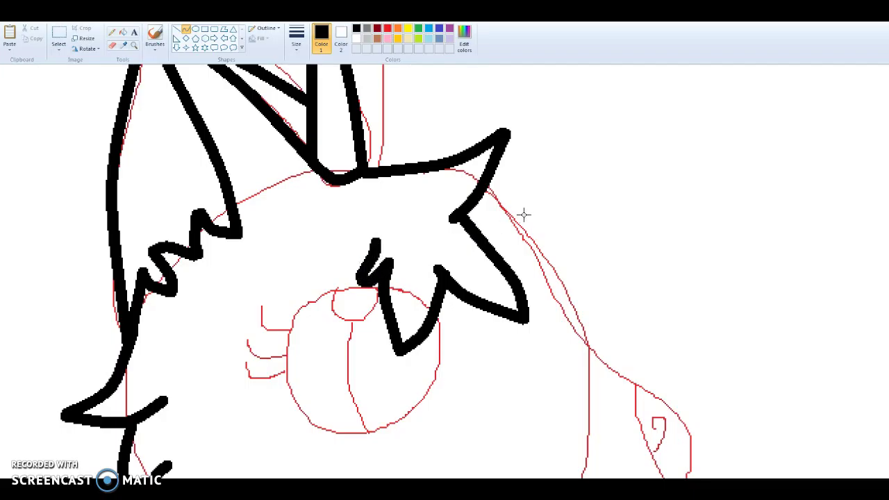
- Trace the forehead from the hair tuft down along the snout's bridge and around the nose tip
drag(488, 189, 581, 337)
drag(556, 294, 565, 270)
click(565, 270)
click(628, 267)
scroll(631, 306, down, 3)
drag(585, 237, 680, 314)
drag(617, 261, 604, 258)
click(604, 259)
mouse_move(664, 400)
mouse_down()
mouse_move(695, 353)
mouse_move(684, 314)
mouse_up()
drag(677, 353, 697, 364)
- Trace the lower jaw from the nose tip back to the front end of the collar
scroll(738, 367, down, 3)
mouse_move(661, 298)
mouse_down()
mouse_move(571, 349)
mouse_move(530, 352)
mouse_up()
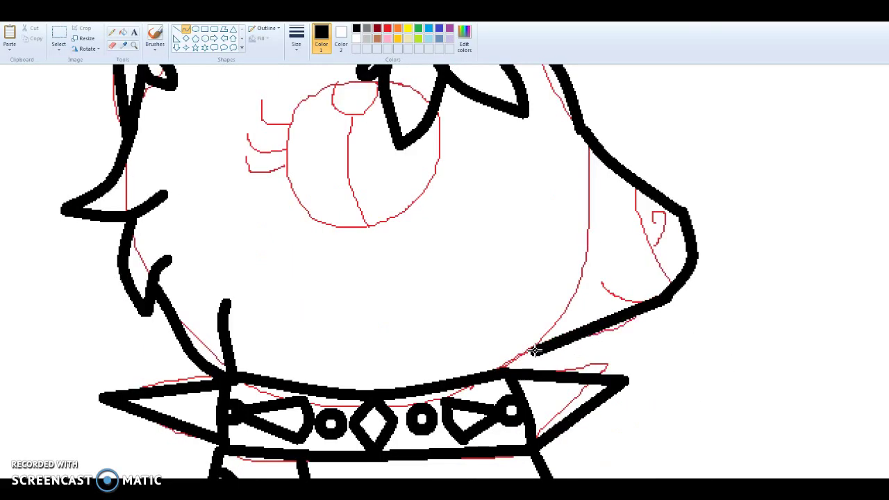
drag(601, 324, 610, 332)
click(695, 346)
drag(505, 368, 532, 346)
drag(520, 355, 513, 352)
click(524, 290)
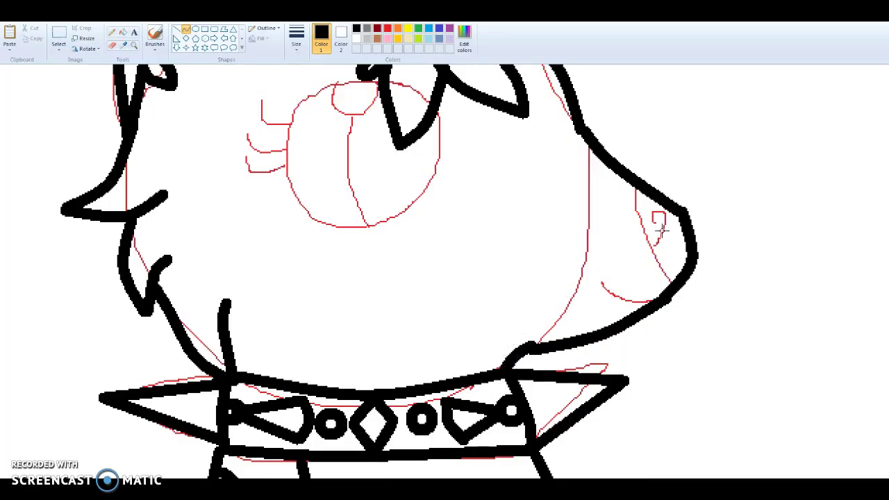
- Trace the nose's curved inner edge and the mouth line at the end of the snout
mouse_move(672, 282)
mouse_down()
mouse_move(623, 204)
mouse_move(631, 184)
mouse_up()
drag(642, 227, 640, 238)
click(637, 272)
mouse_move(666, 290)
mouse_down()
mouse_move(583, 284)
mouse_move(636, 305)
mouse_move(615, 300)
mouse_up()
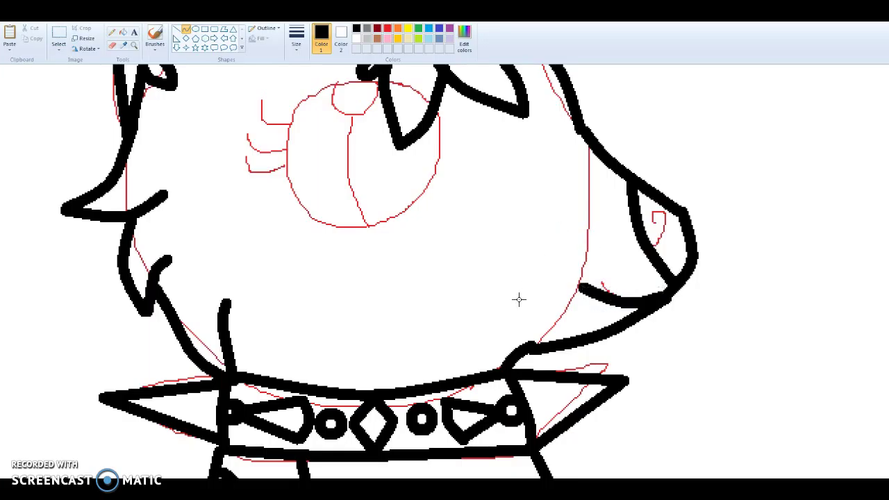
- Draw the round eye with a half-round highlight at its upper edge, and erase the outline inside the hair strand
scroll(519, 299, up, 3)
click(195, 29)
drag(281, 185, 457, 345)
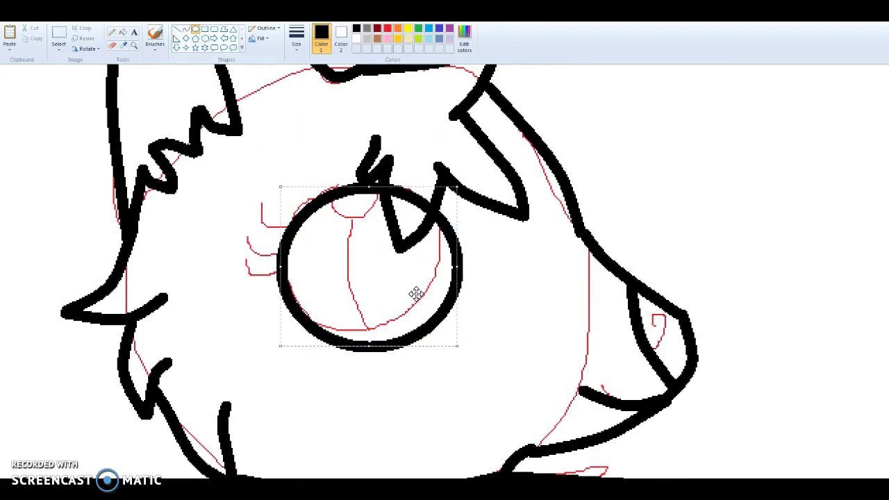
click(185, 30)
drag(327, 197, 376, 194)
click(112, 45)
drag(397, 187, 420, 206)
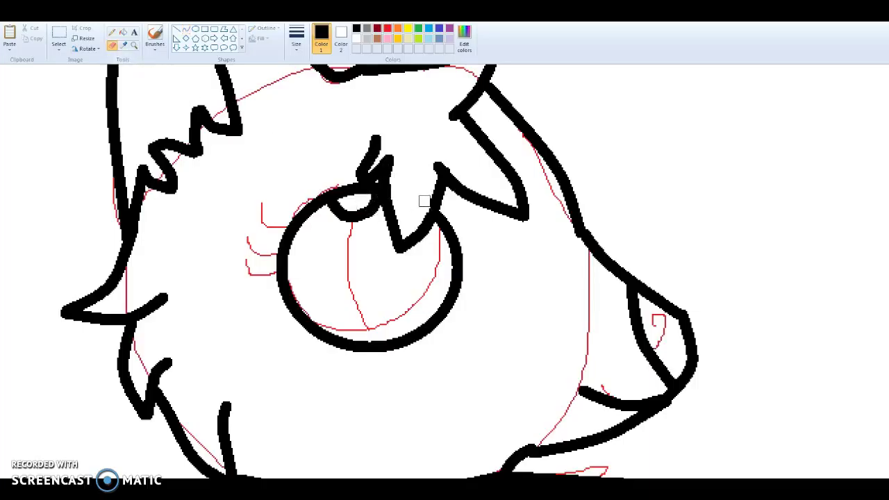
- Draw three short curved eyelashes at the back of the eye with a thinner black pencil
click(112, 32)
click(297, 36)
click(310, 125)
mouse_move(270, 214)
mouse_down()
mouse_move(280, 229)
mouse_move(249, 240)
mouse_up()
drag(285, 280, 258, 279)
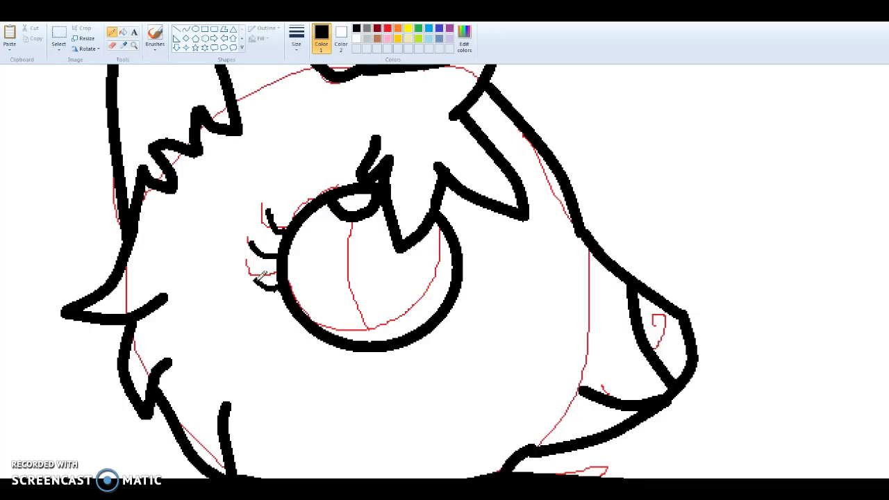
- Draw a curved black line through the eye from the highlight to the lower rim, separating the iris from the white
click(186, 30)
drag(369, 340, 351, 222)
drag(363, 276, 349, 274)
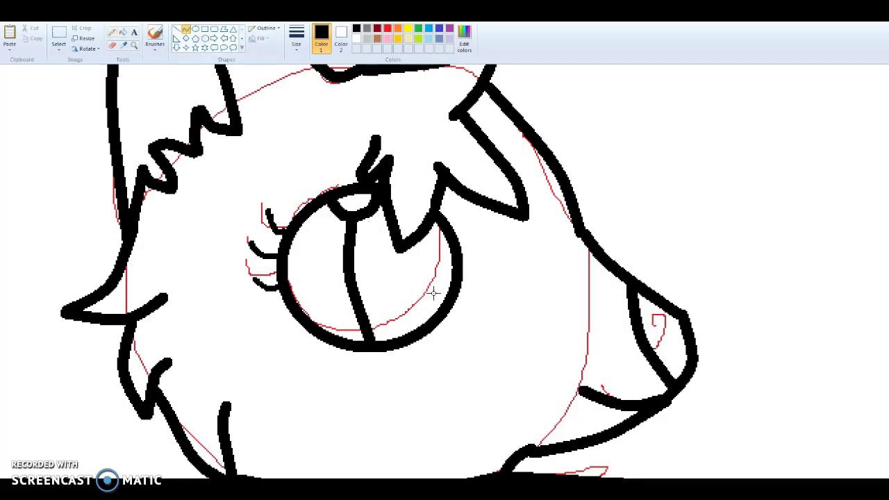
- Erase only the red sketch lines across the face, eye and snout, using the largest eraser size and red as the replaced colour
click(387, 29)
click(111, 45)
click(296, 39)
click(318, 119)
mouse_move(172, 170)
mouse_down()
mouse_move(169, 193)
mouse_move(174, 173)
mouse_move(111, 221)
mouse_move(111, 292)
mouse_move(102, 283)
mouse_move(123, 245)
mouse_move(155, 352)
mouse_move(126, 340)
mouse_move(237, 225)
mouse_move(254, 240)
mouse_move(271, 232)
mouse_move(290, 203)
mouse_move(284, 177)
mouse_move(267, 266)
mouse_move(247, 256)
mouse_move(357, 327)
mouse_move(413, 303)
mouse_move(386, 325)
mouse_move(407, 185)
mouse_up()
mouse_move(368, 81)
mouse_down()
mouse_move(403, 76)
mouse_move(191, 107)
mouse_move(493, 80)
mouse_move(568, 83)
mouse_move(378, 69)
mouse_move(593, 151)
mouse_up()
mouse_move(526, 118)
mouse_down()
mouse_move(560, 228)
mouse_move(549, 205)
mouse_move(580, 234)
mouse_move(596, 270)
mouse_move(545, 437)
mouse_move(563, 429)
mouse_move(593, 355)
mouse_move(589, 334)
mouse_move(570, 419)
mouse_move(596, 377)
mouse_move(622, 407)
mouse_move(634, 372)
mouse_move(673, 335)
mouse_move(655, 313)
mouse_move(664, 348)
mouse_up()
- Erase the leftover red sketch lines around the collar, its spikes and the chest
scroll(558, 346, down, 5)
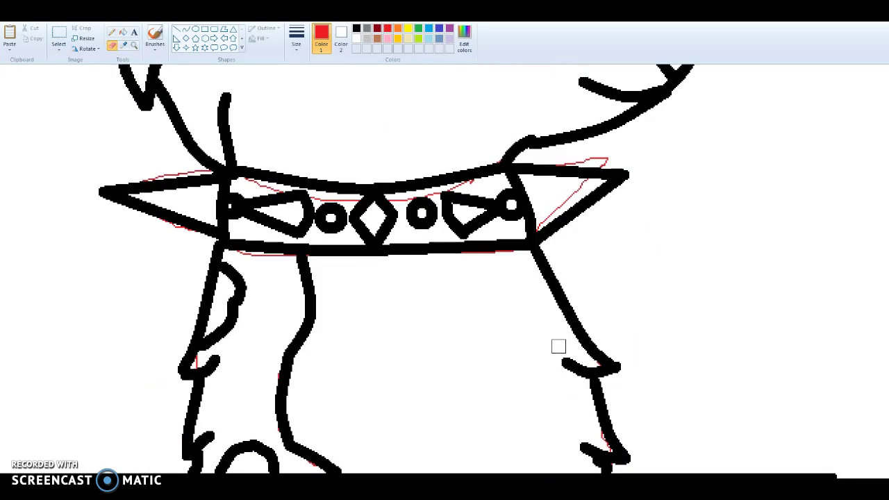
mouse_move(547, 248)
mouse_down()
mouse_move(407, 262)
mouse_move(425, 252)
mouse_move(239, 252)
mouse_up()
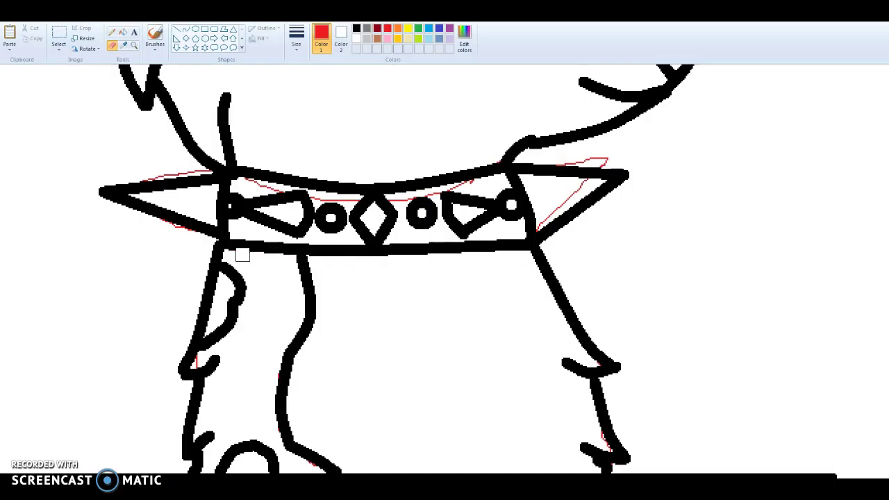
mouse_move(281, 345)
mouse_down()
mouse_move(333, 470)
mouse_move(159, 226)
mouse_up()
mouse_move(131, 174)
mouse_down()
mouse_move(312, 180)
mouse_move(227, 187)
mouse_move(397, 195)
mouse_move(283, 198)
mouse_move(386, 200)
mouse_move(537, 184)
mouse_move(509, 163)
mouse_move(539, 162)
mouse_move(521, 230)
mouse_up()
- Erase the red sketch lines around the ears and the horns
scroll(479, 291, up, 5)
scroll(209, 312, up, 2)
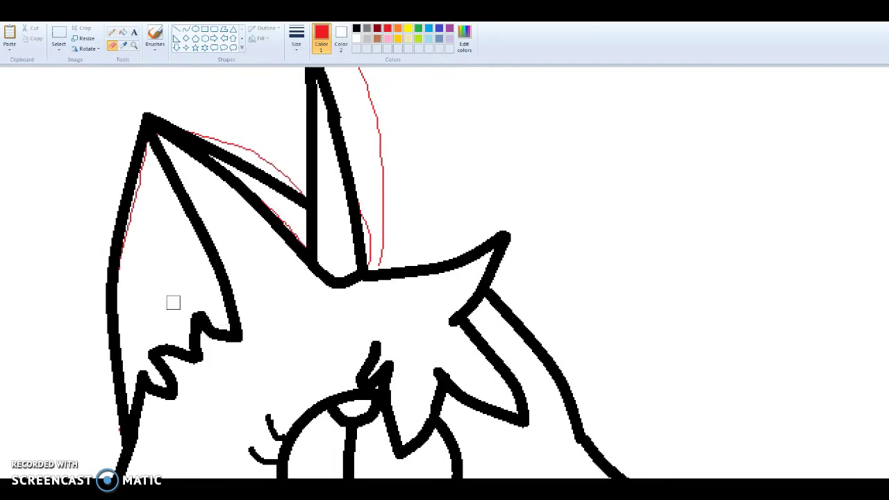
mouse_move(120, 279)
mouse_down()
mouse_move(131, 165)
mouse_move(140, 203)
mouse_move(173, 138)
mouse_move(271, 159)
mouse_move(313, 189)
mouse_move(257, 194)
mouse_move(342, 266)
mouse_move(367, 193)
mouse_move(379, 282)
mouse_move(373, 113)
mouse_move(359, 69)
mouse_up()
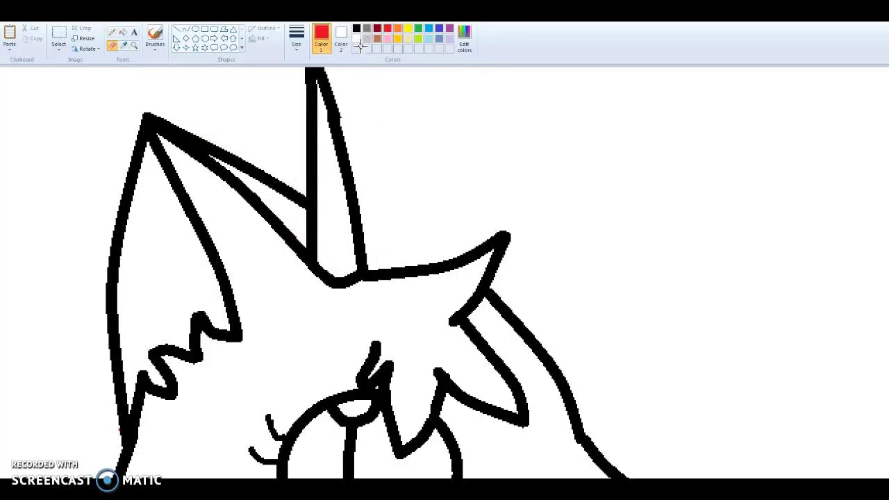
- Draw the far horn's outer edge as a thick black curve beside the front horn, down to the top of the head
click(186, 29)
click(356, 28)
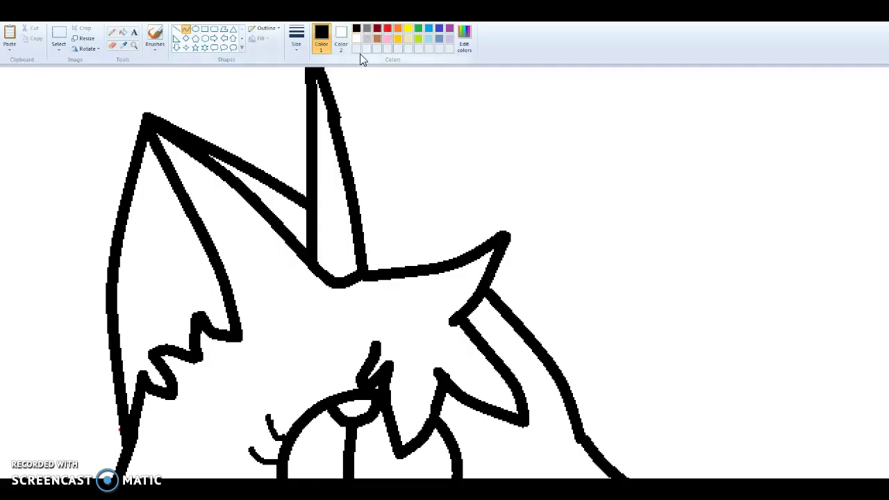
drag(378, 272, 336, 66)
drag(358, 152, 368, 169)
click(420, 181)
- Check the inked head and collar for leftover red sketch lines
click(388, 30)
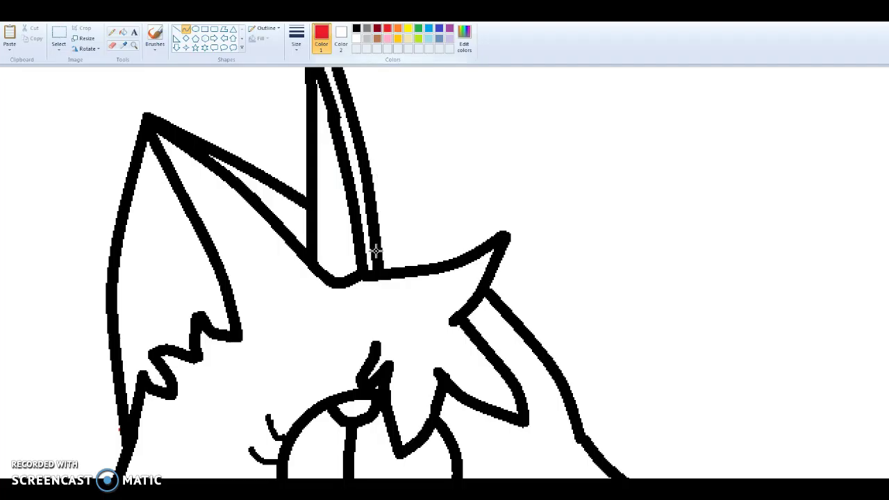
scroll(278, 243, down, 5)
click(113, 46)
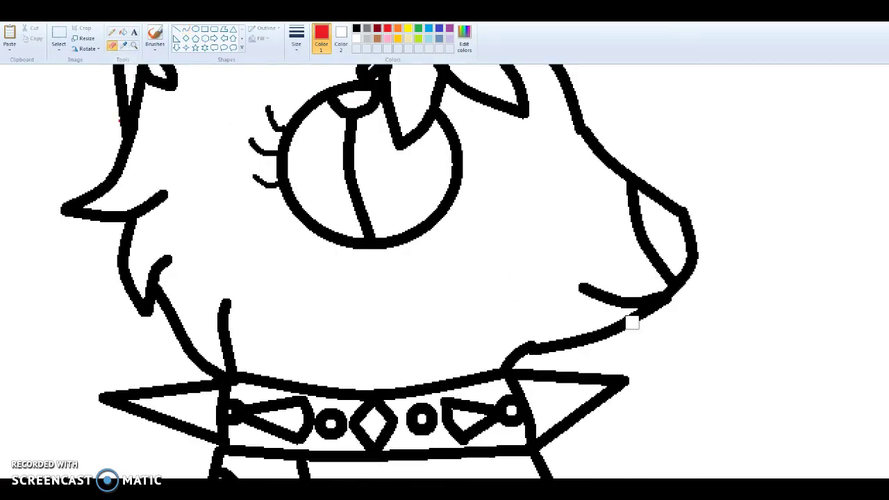
scroll(494, 392, up, 3)
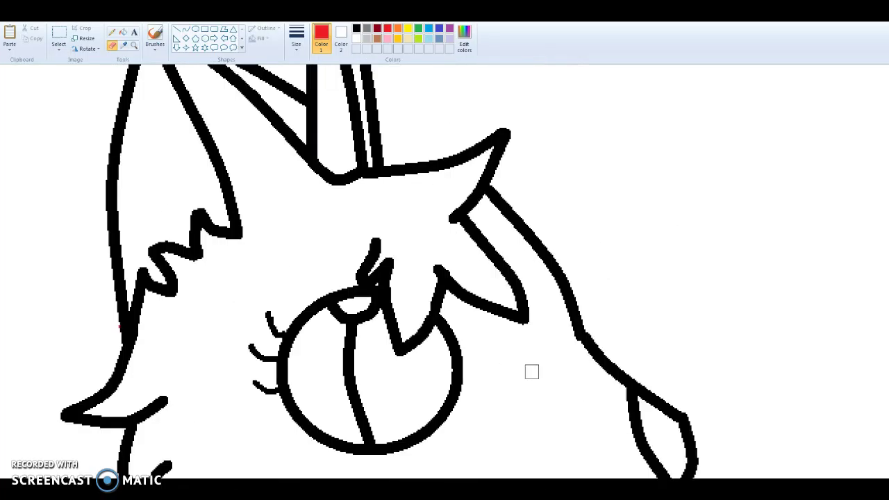
scroll(531, 371, down, 8)
scroll(533, 371, up, 10)
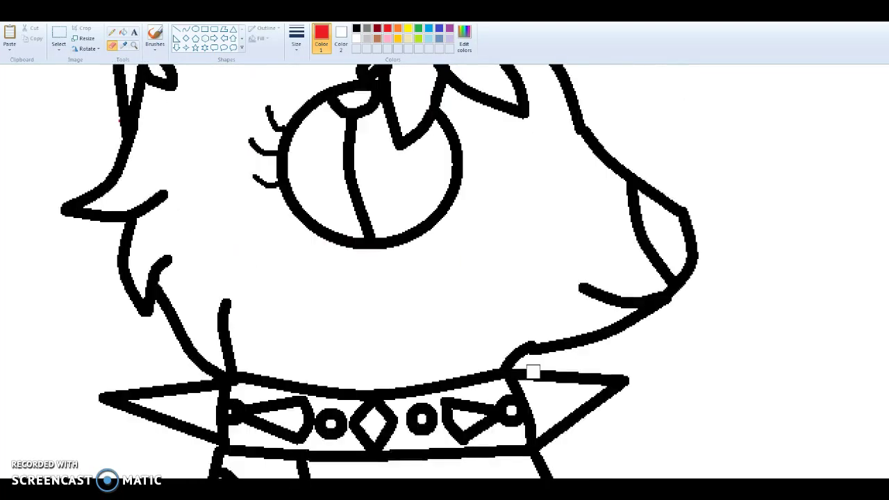
- Draw a small spiral nostril inside the nose with a thinner black pencil
click(111, 32)
click(297, 38)
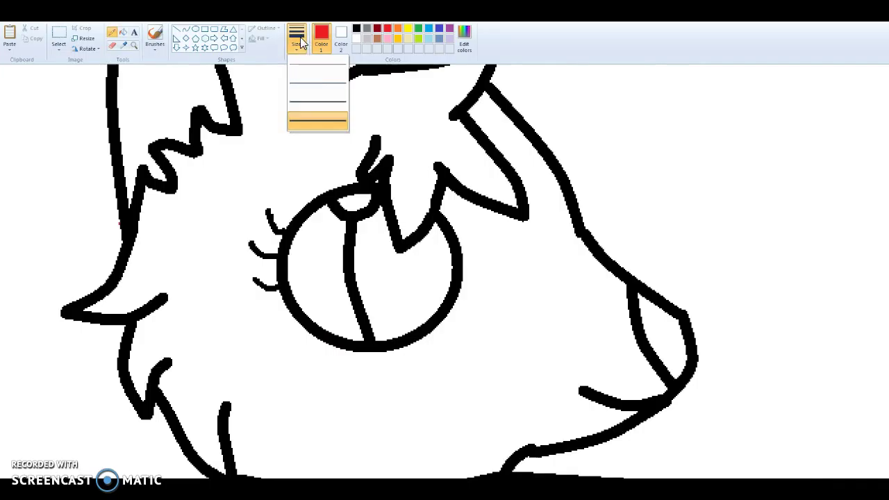
click(316, 66)
click(357, 30)
mouse_move(658, 351)
mouse_down()
mouse_move(674, 327)
mouse_move(656, 321)
mouse_move(660, 330)
mouse_up()
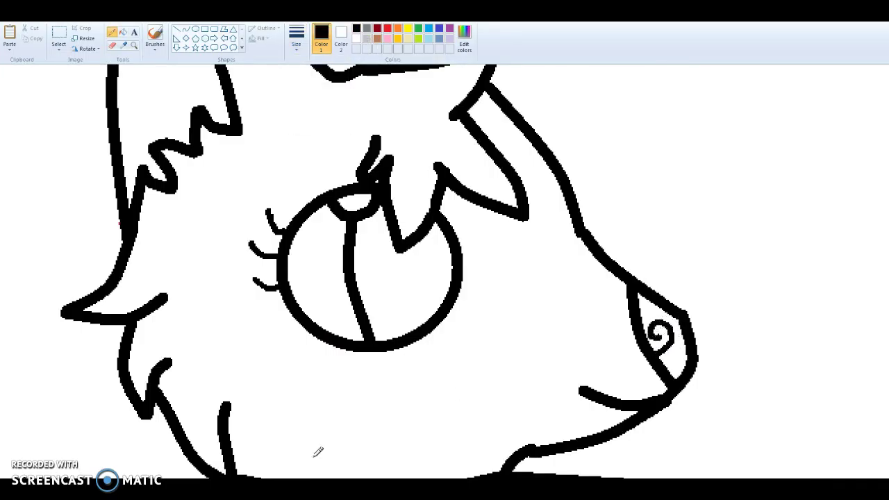
- Fill the iris with the blue sampled from the eye in the reference picture
scroll(444, 270, right, 9)
scroll(556, 311, up, 3)
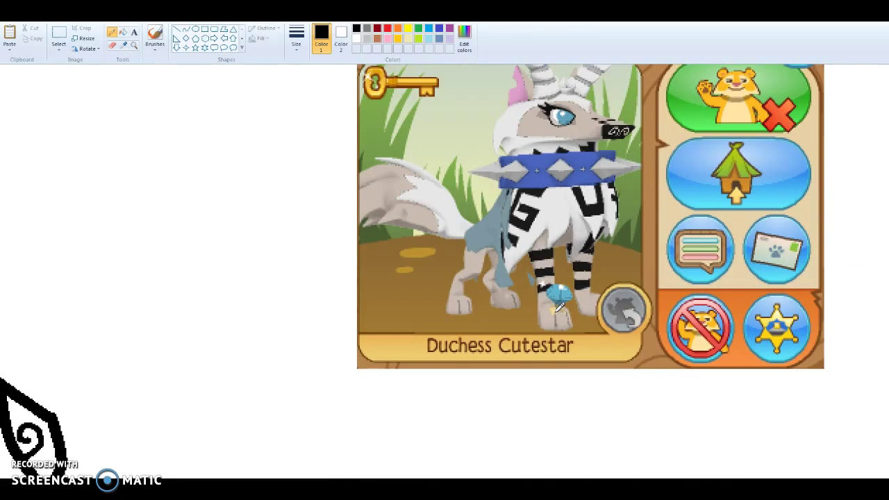
click(124, 45)
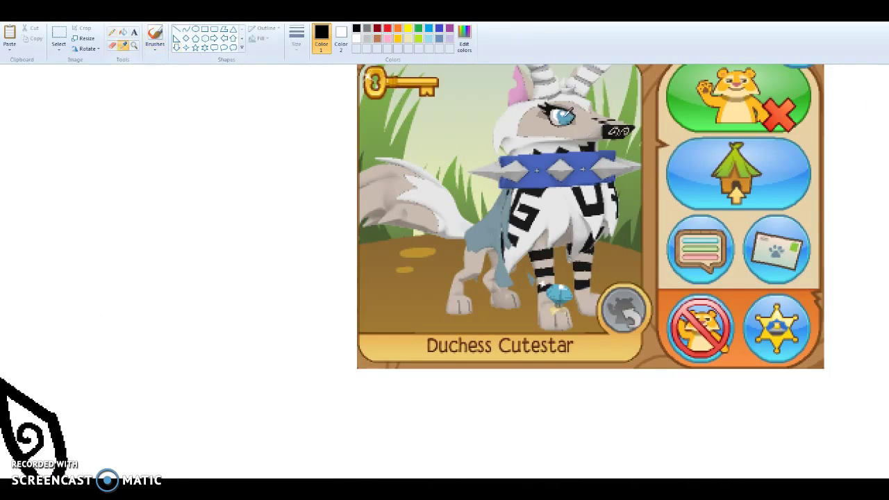
click(563, 115)
scroll(500, 296, down, 5)
scroll(500, 296, left, 10)
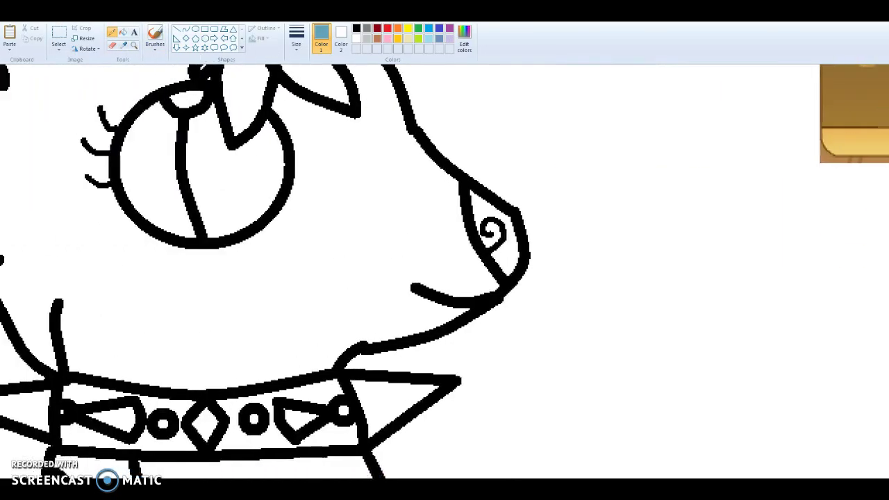
scroll(500, 295, left, 1)
click(123, 32)
click(266, 169)
- Draw curved ridges across both horns in the grey sampled from the horns in the reference picture
scroll(288, 273, up, 3)
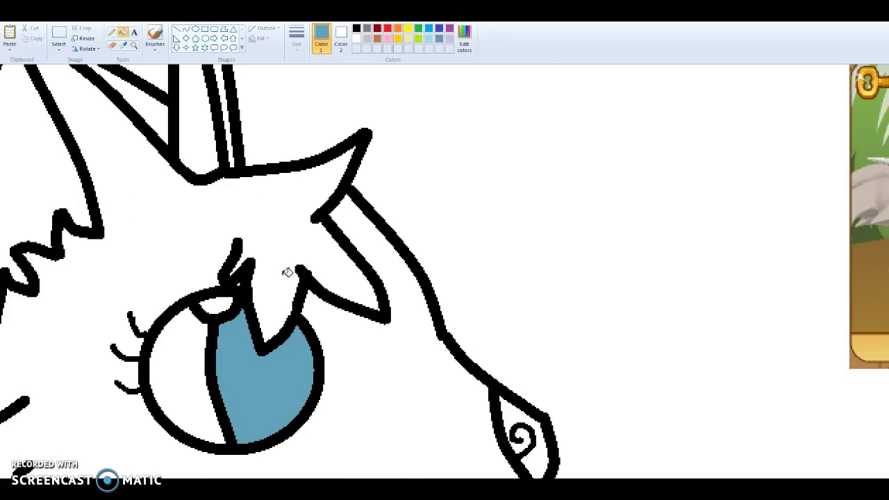
scroll(287, 272, up, 1)
scroll(287, 272, right, 12)
click(123, 45)
click(409, 173)
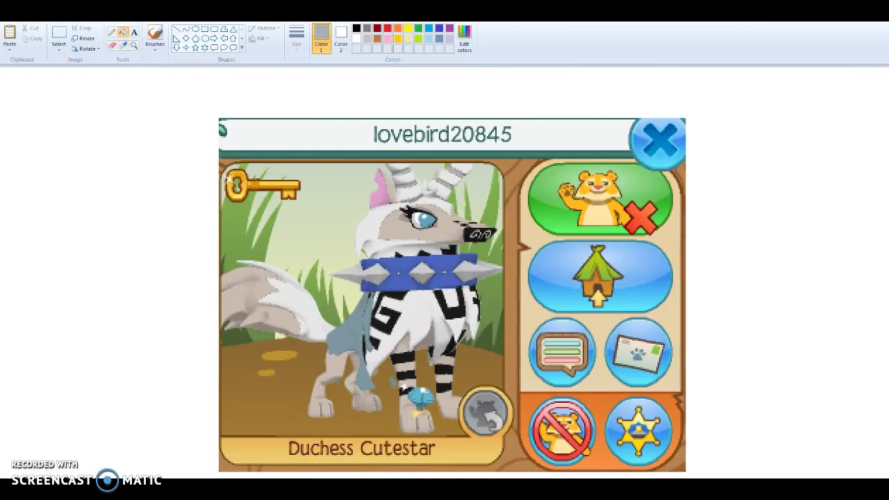
scroll(444, 278, left, 12)
click(111, 32)
click(297, 39)
click(316, 103)
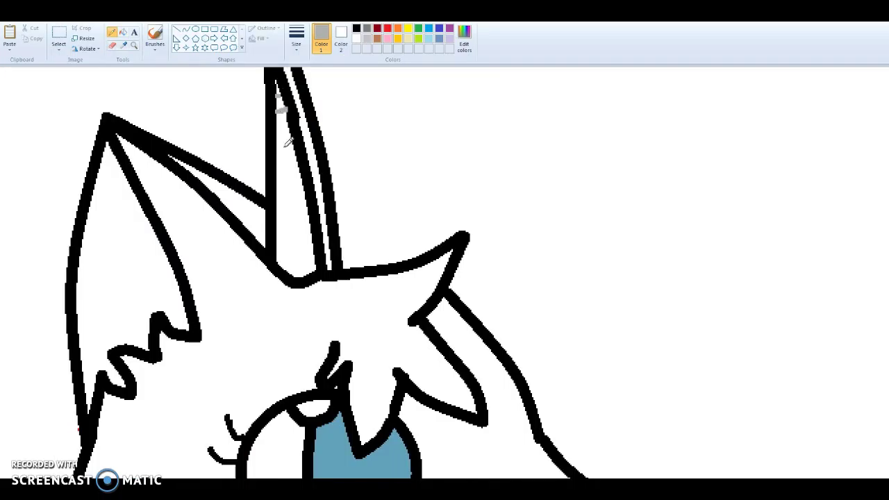
drag(278, 147, 301, 138)
drag(277, 178, 287, 174)
drag(278, 206, 300, 200)
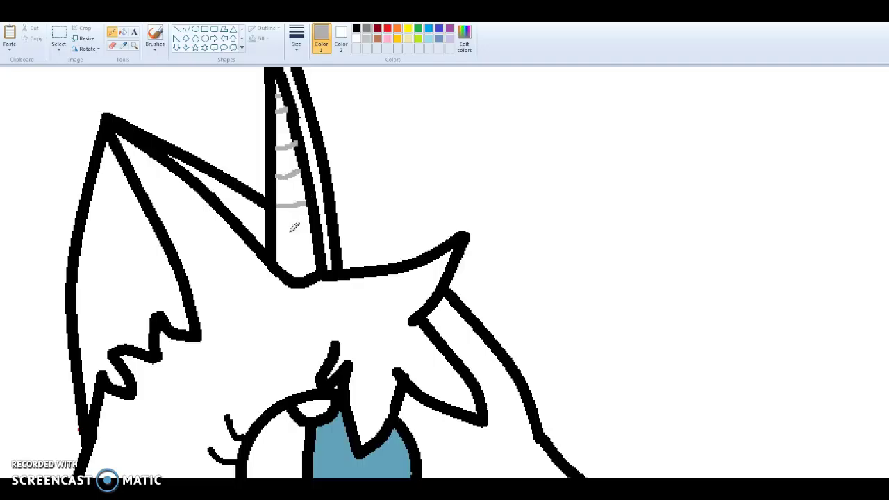
drag(277, 233, 308, 223)
drag(277, 255, 310, 247)
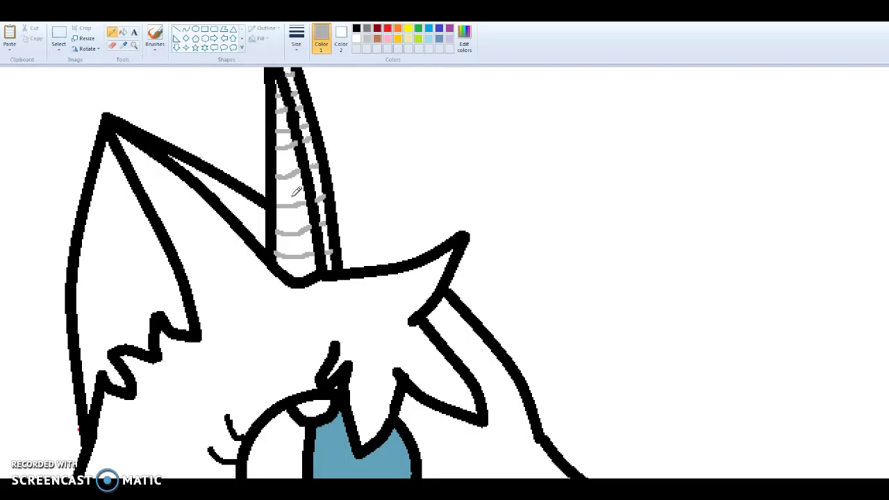
- Erase the last red speck at the lower end of the ear's outer edge, with red as the replaced colour
scroll(296, 191, down, 3)
click(112, 45)
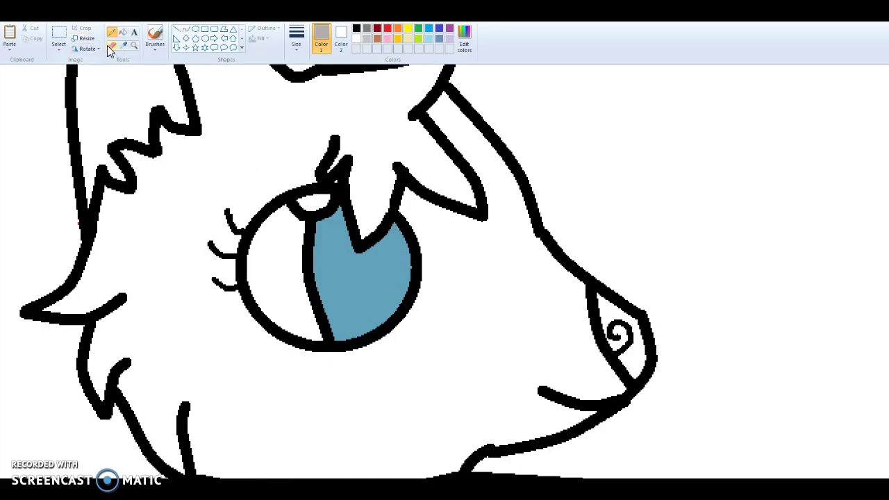
click(387, 27)
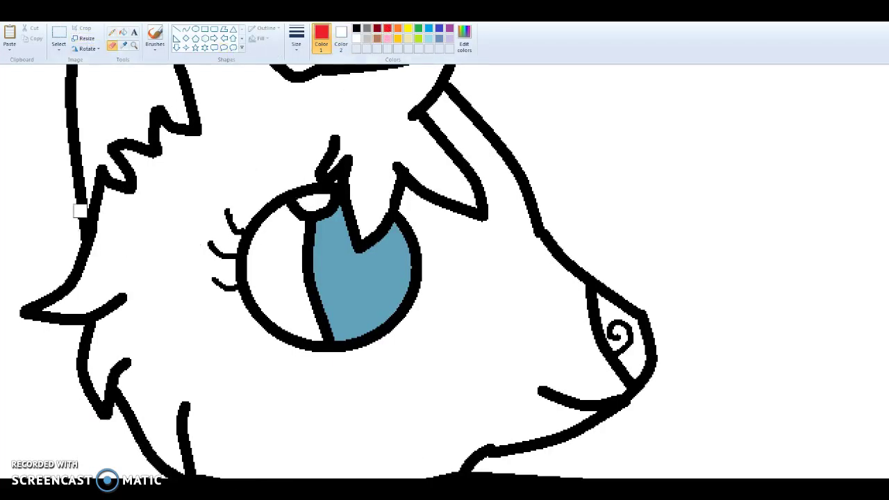
- Fill the inner ear with the pink sampled from the ear in the reference picture
scroll(76, 206, right, 10)
scroll(291, 306, up, 3)
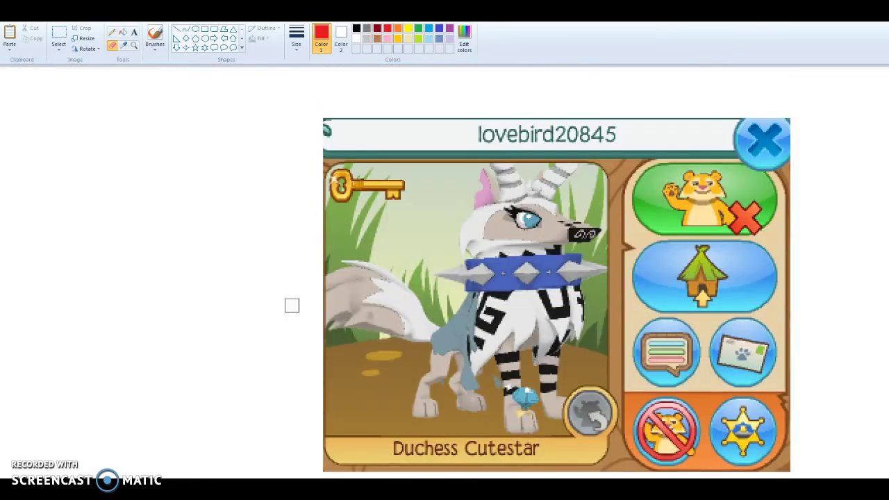
click(124, 47)
click(481, 192)
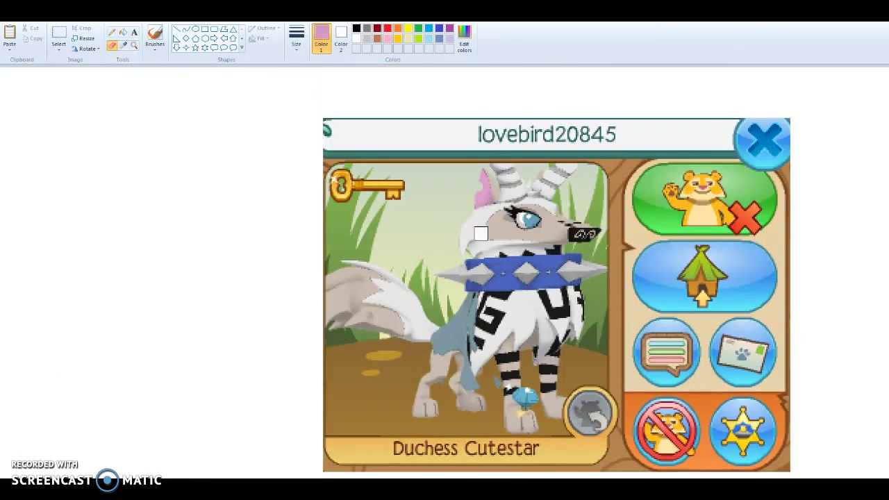
scroll(237, 476, left, 10)
scroll(237, 476, left, 1)
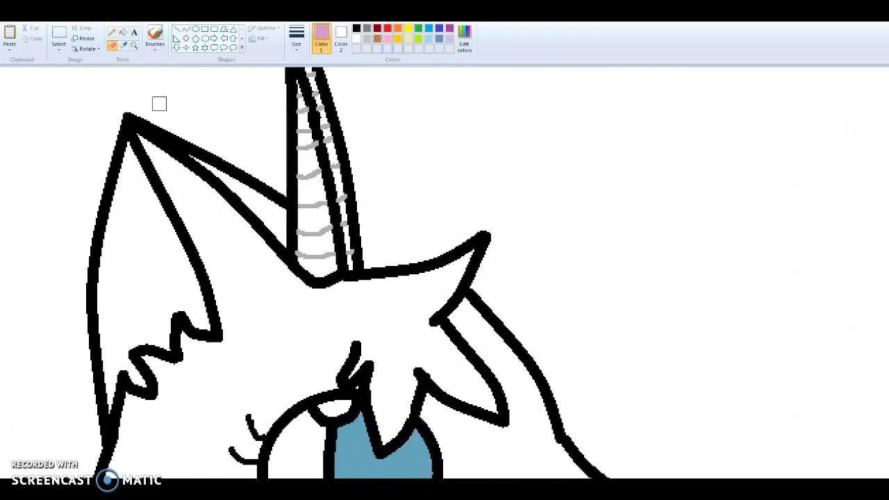
click(125, 33)
click(132, 240)
- Close off the ear's base with a thin line to the horn and fill the ear with beige sampled from the reference face
scroll(216, 477, right, 13)
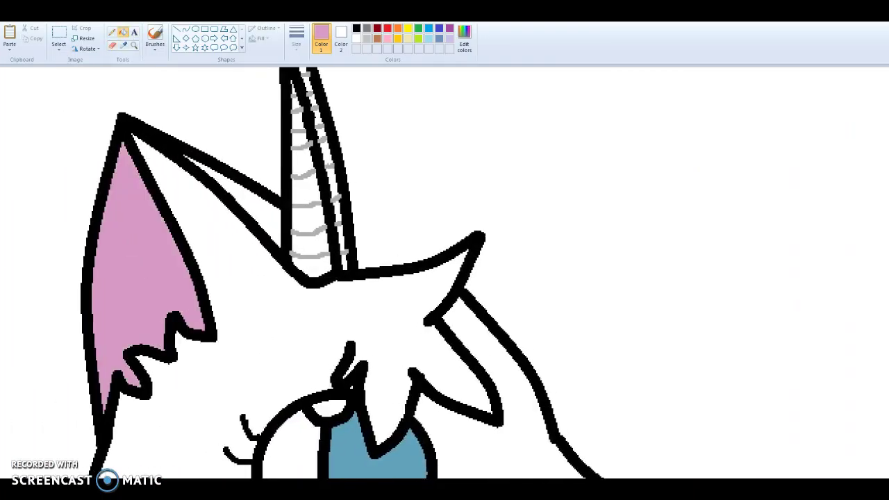
scroll(298, 475, right, 1)
click(123, 45)
click(646, 227)
scroll(445, 272, left, 16)
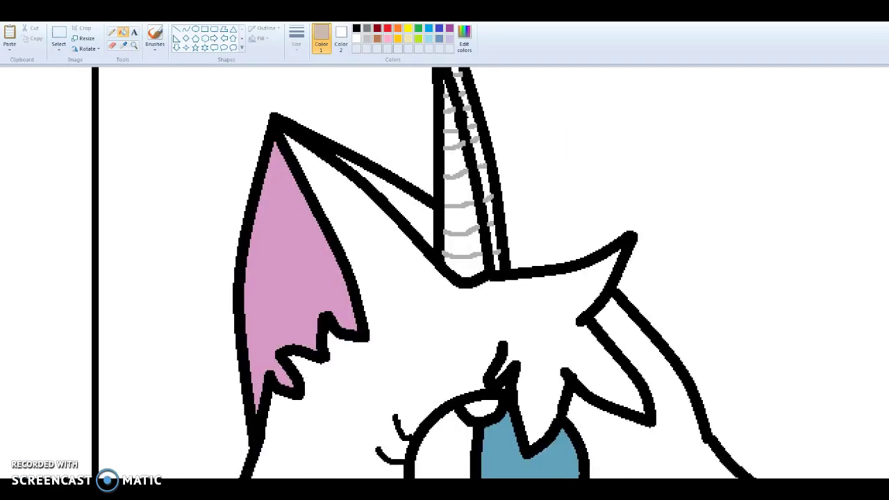
click(111, 32)
click(299, 43)
click(313, 74)
drag(408, 315, 457, 286)
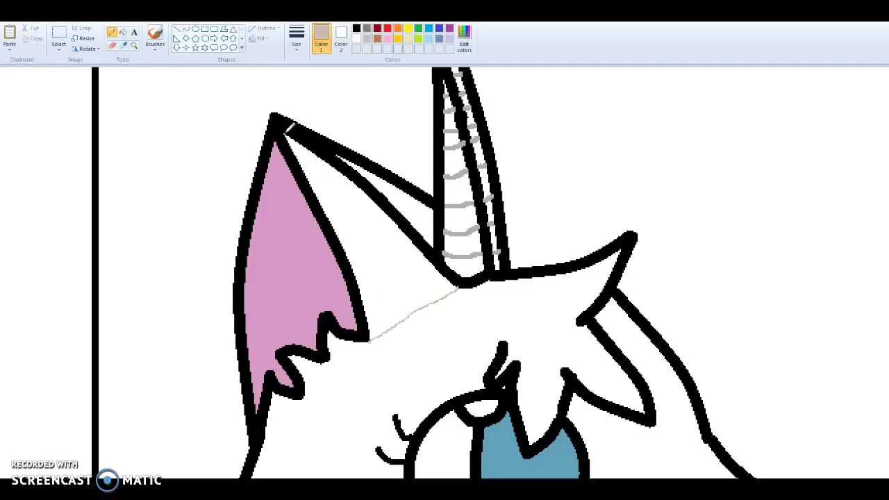
click(123, 32)
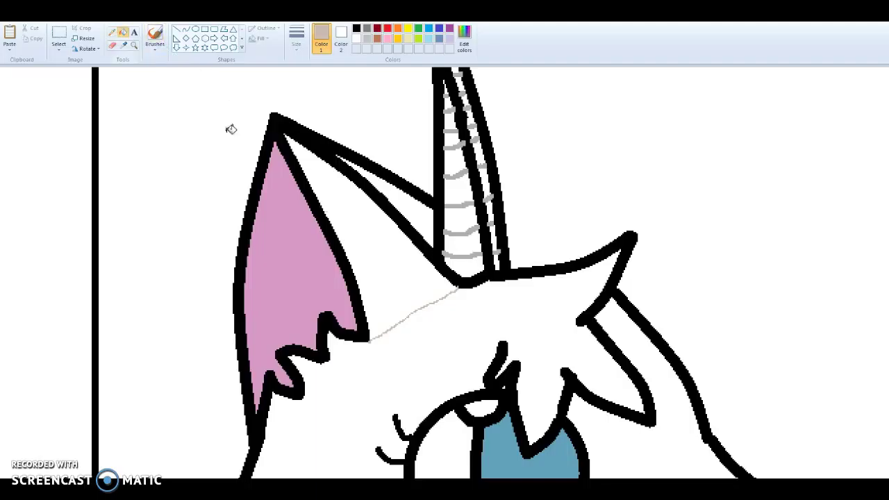
click(383, 242)
- Outline the face patch with thin beige lines around the eye to the jaw and from the hair strand to the forehead edge
click(111, 32)
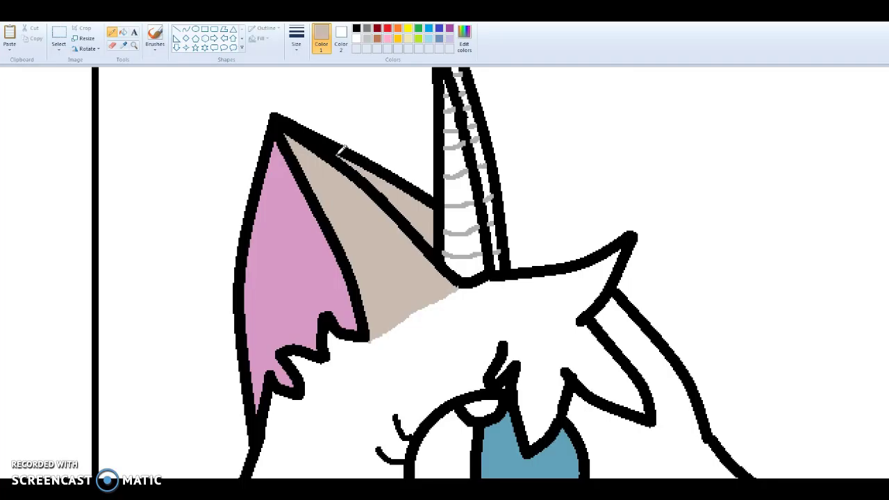
scroll(373, 223, down, 3)
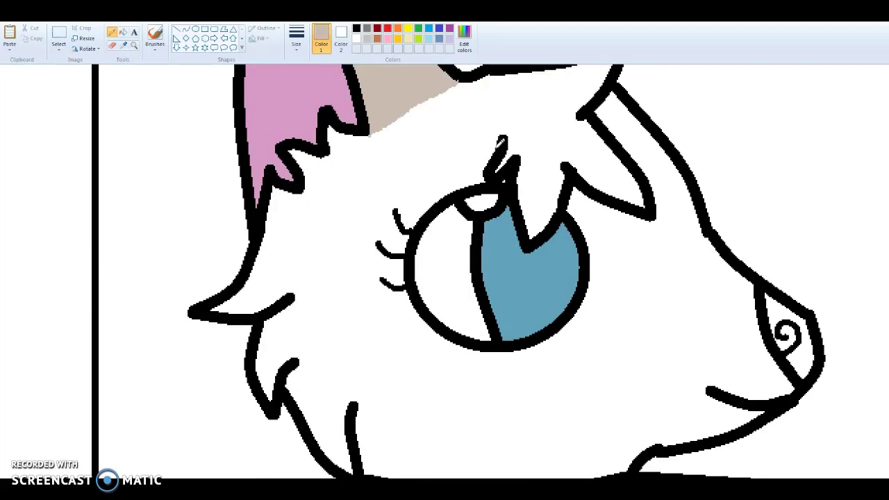
mouse_move(490, 145)
mouse_down()
mouse_move(395, 159)
mouse_move(349, 205)
mouse_move(343, 246)
mouse_move(365, 306)
mouse_move(412, 358)
mouse_move(550, 429)
mouse_move(645, 443)
mouse_up()
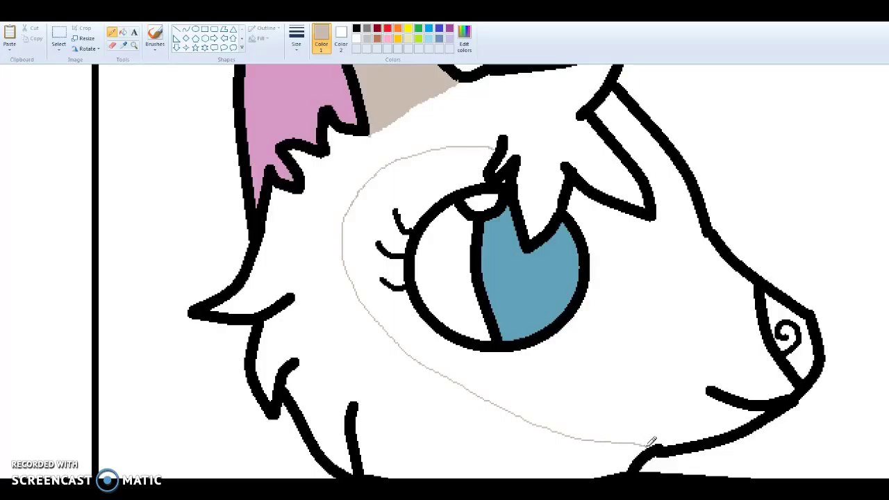
drag(650, 178, 699, 205)
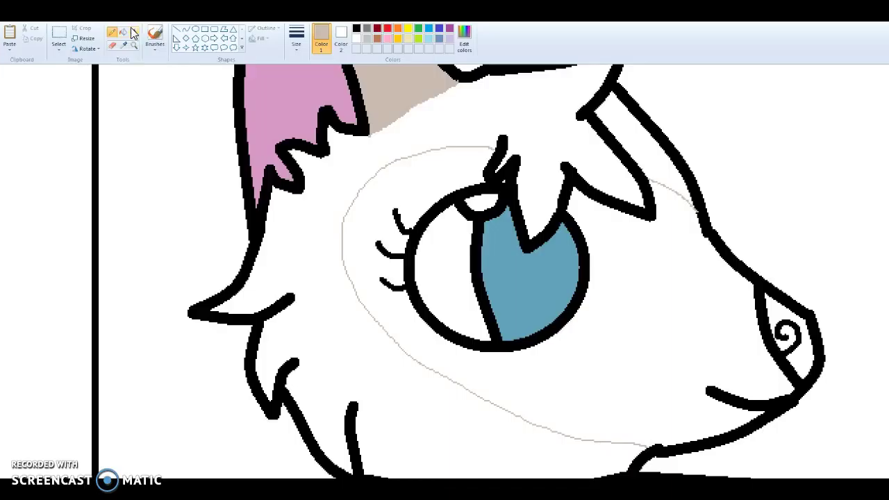